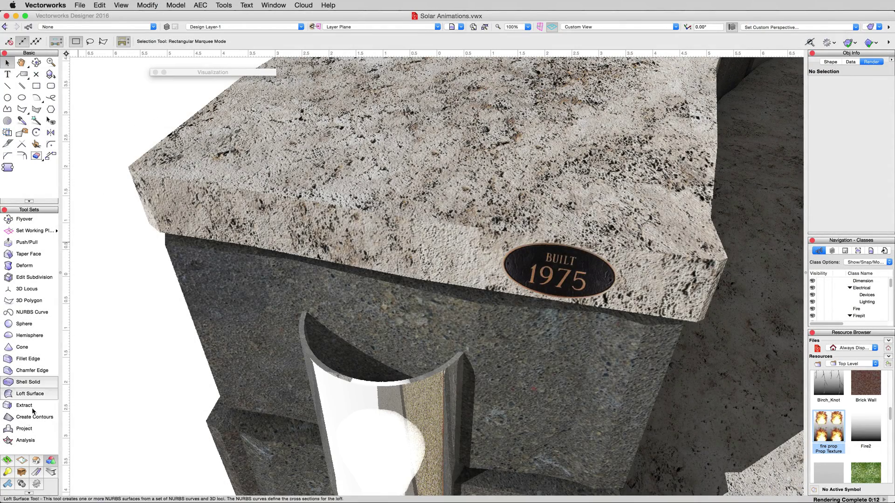
Switch the Tool Sets palette to the Visualization (lightbulb) tool set.
{"action": "left_click", "coordinate": [7, 472]}
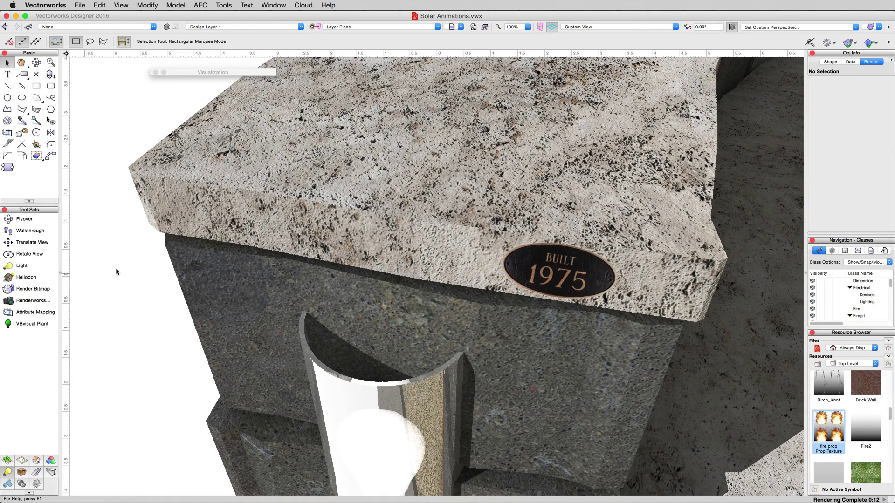
Render in OpenGL and switch to the '6 - Solar Animations' saved view.
{"action": "left_click", "coordinate": [872, 27]}
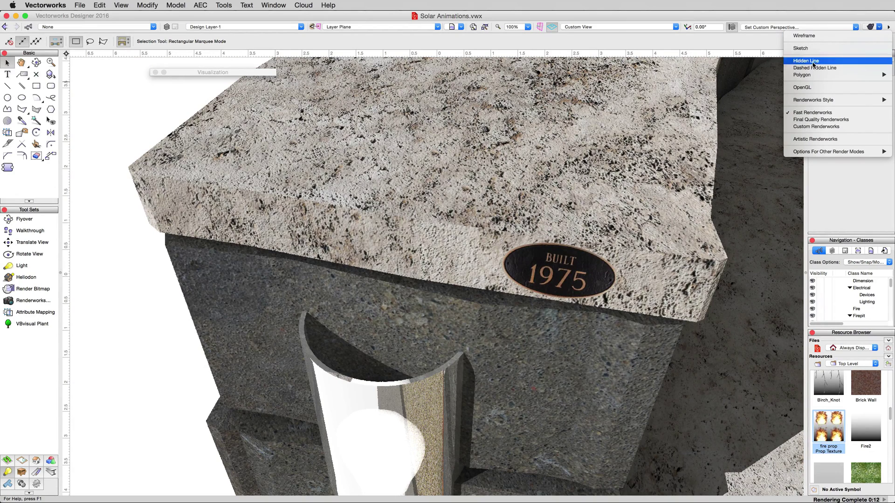
{"action": "left_click", "coordinate": [802, 88]}
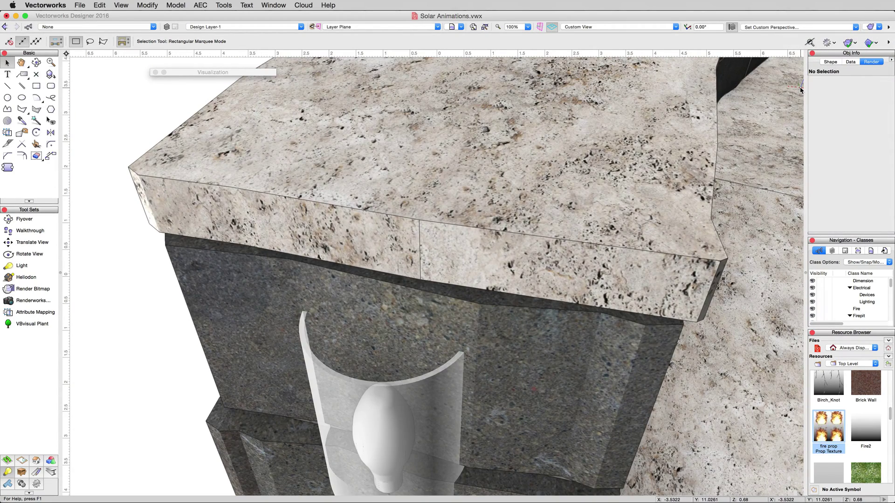
{"action": "left_click", "coordinate": [456, 29]}
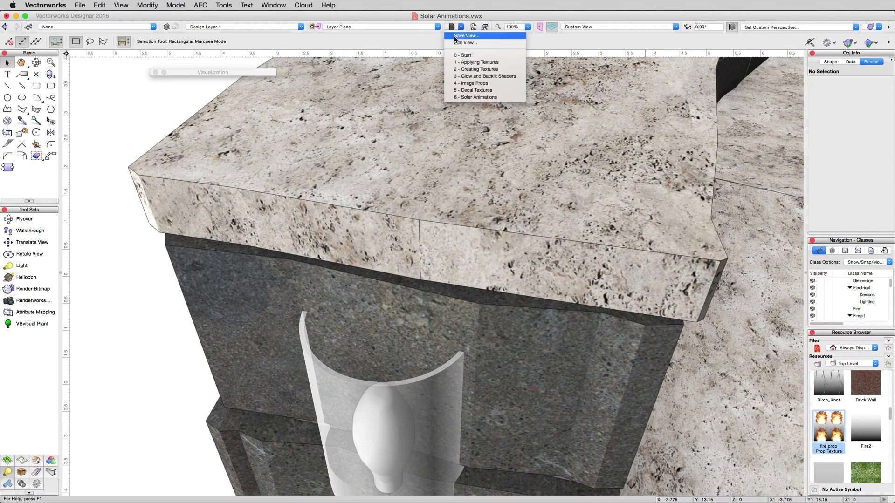
{"action": "left_click", "coordinate": [501, 100]}
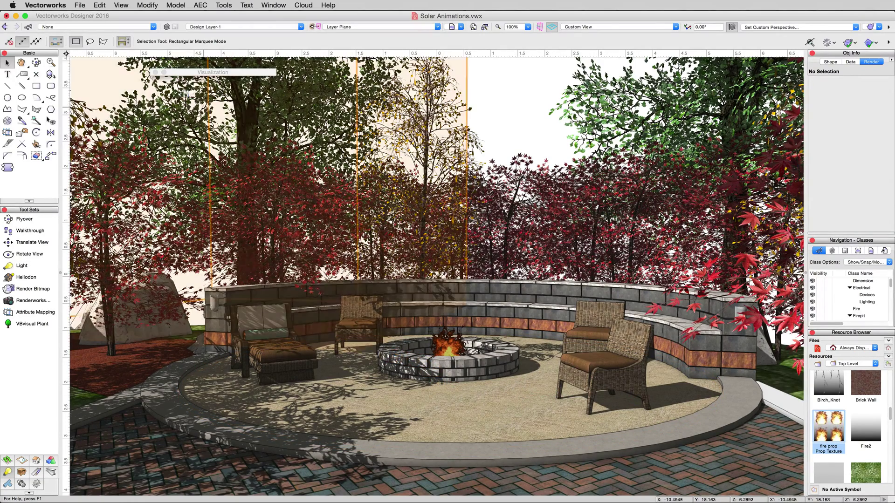
Uncheck Light-2's On column in the Visualization palette's light list.
{"action": "left_click", "coordinate": [164, 73]}
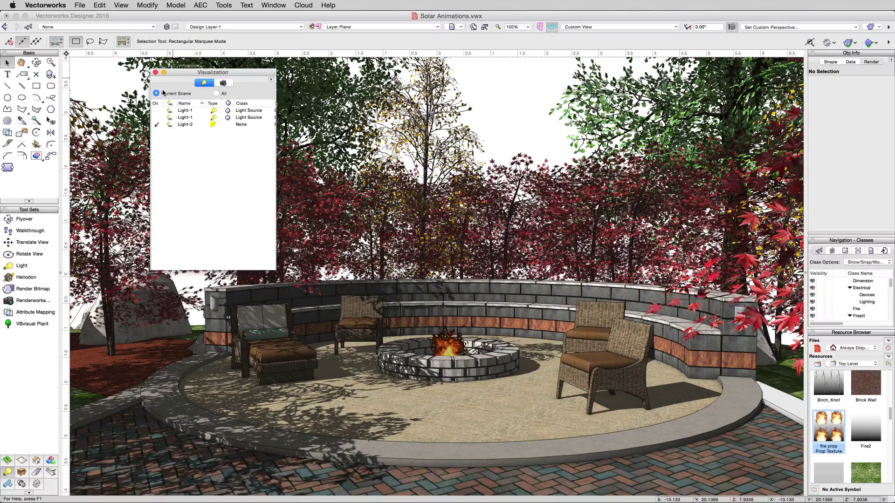
{"action": "left_click", "coordinate": [157, 125]}
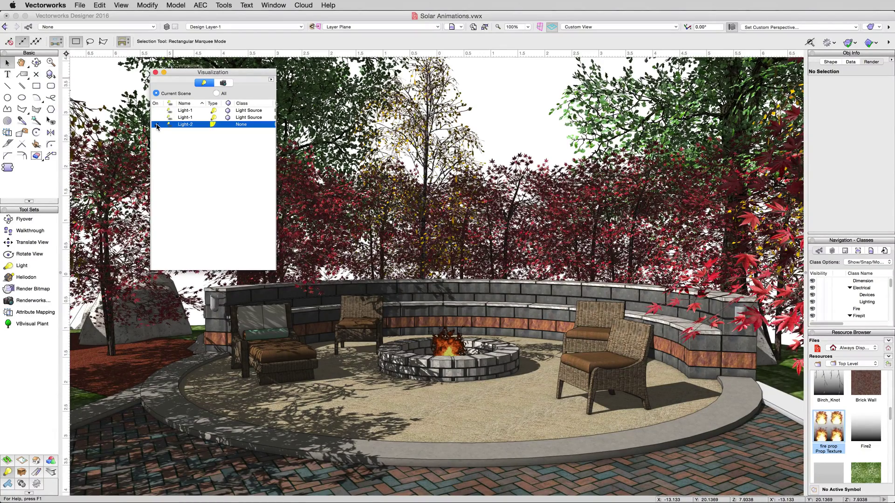
{"action": "left_click", "coordinate": [163, 73]}
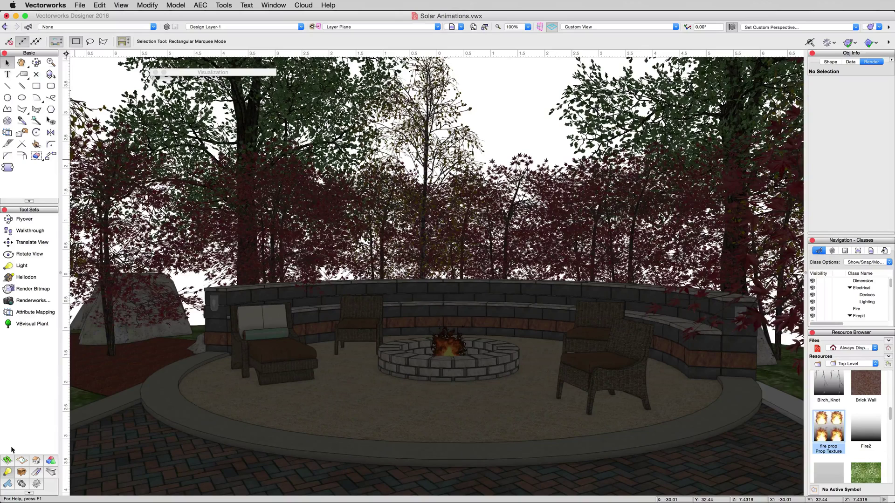
Place a Heliodon sun in the sky above the patio.
{"action": "left_click", "coordinate": [34, 278]}
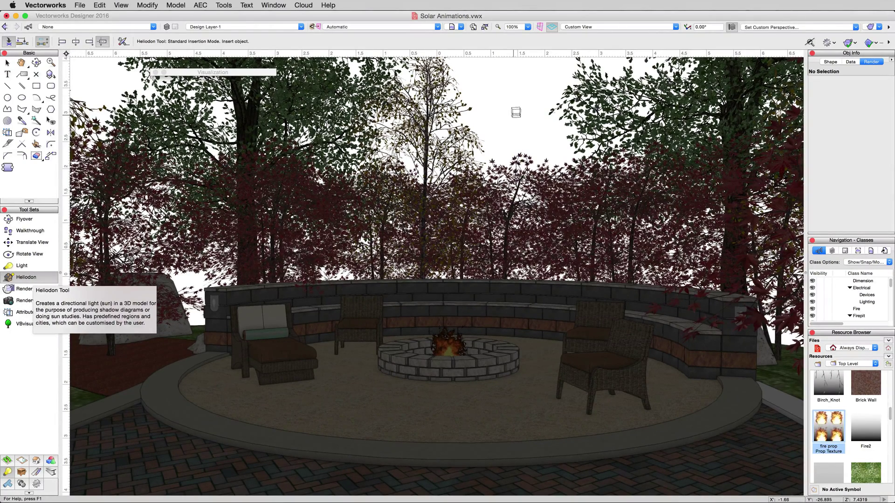
{"action": "left_click", "coordinate": [515, 112]}
{"action": "left_click", "coordinate": [515, 112]}
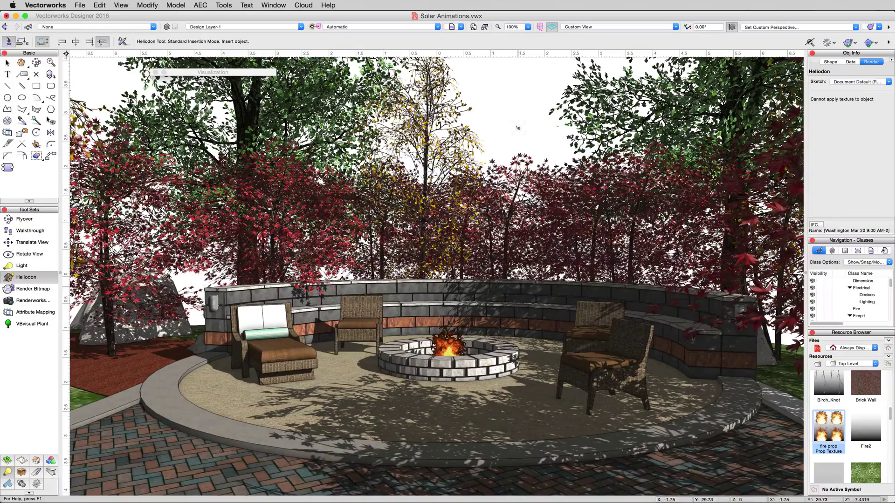
Select the Heliodon and review its Washington, March 20, 9:00 AM settings in Object Info.
{"action": "left_click", "coordinate": [6, 63]}
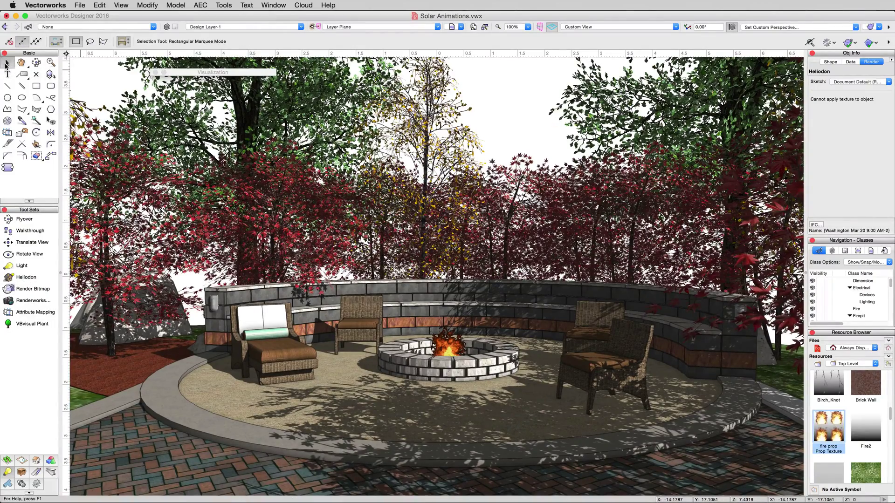
{"action": "left_click", "coordinate": [594, 395]}
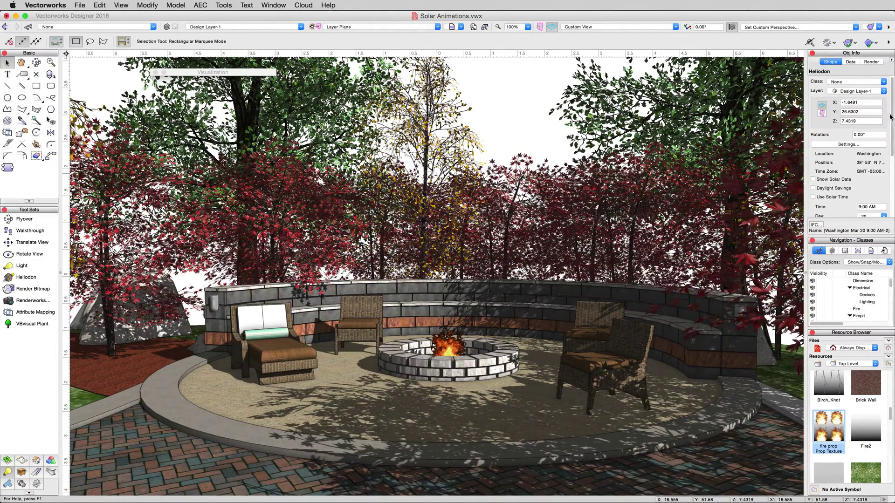
{"action": "left_click_drag", "start_coordinate": [890, 117], "coordinate": [892, 182]}
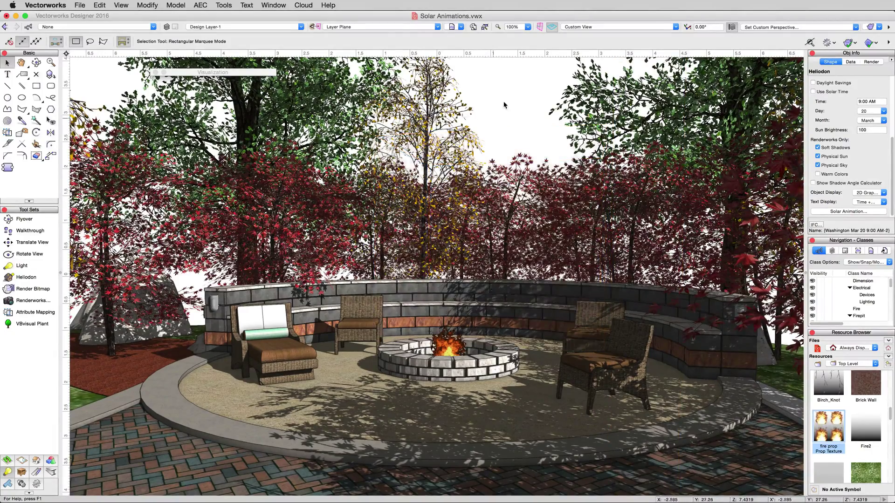
Set the Renderworks background to HDRI-Meadow.
{"action": "left_click", "coordinate": [128, 7]}
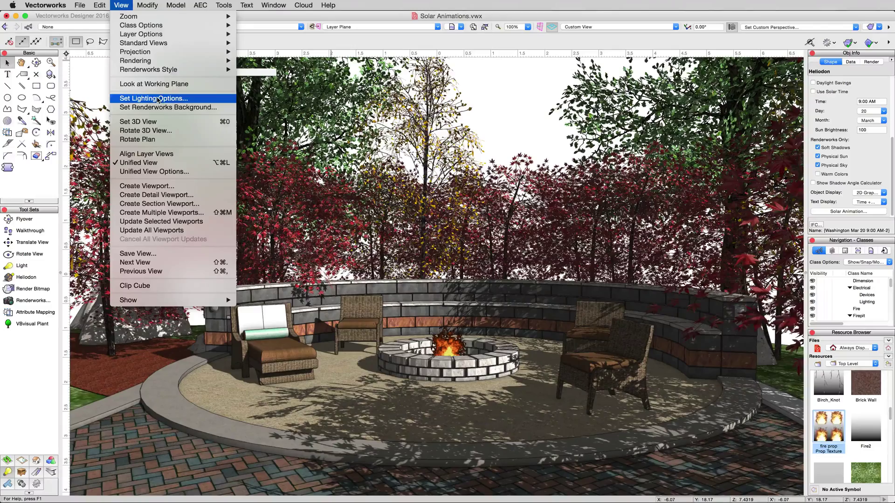
{"action": "left_click", "coordinate": [166, 107]}
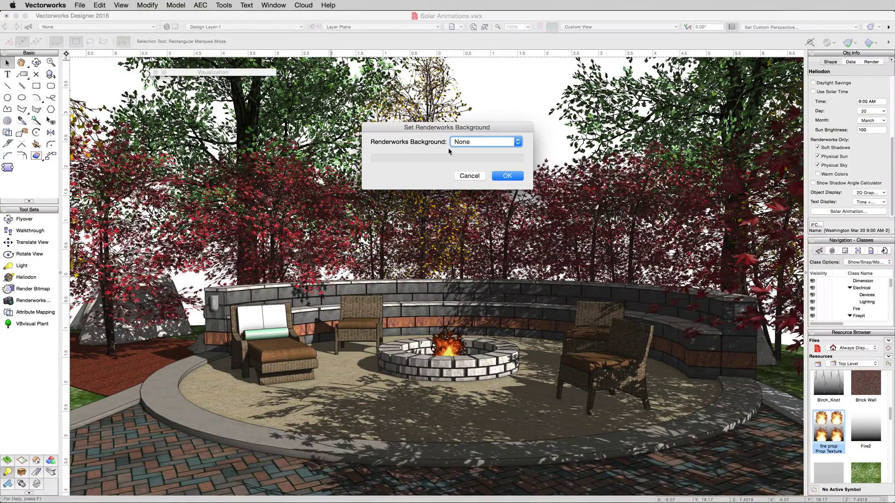
{"action": "left_click", "coordinate": [459, 142]}
{"action": "left_click", "coordinate": [483, 152]}
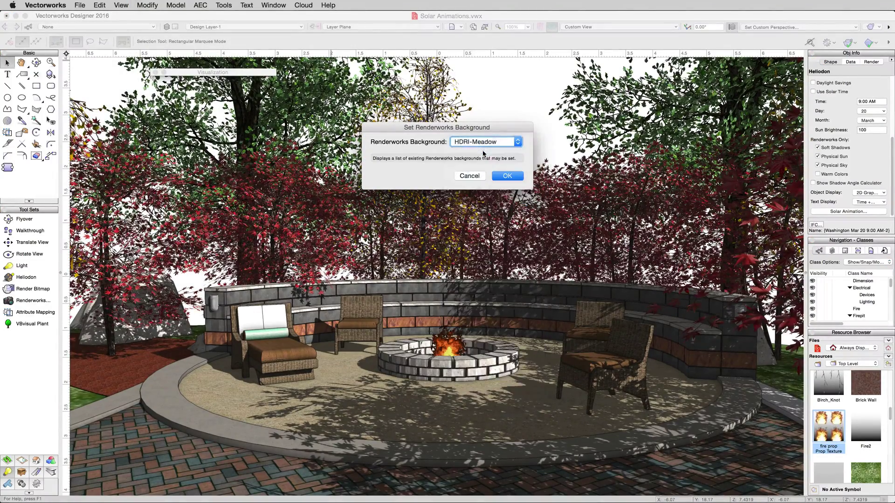
{"action": "left_click", "coordinate": [506, 176]}
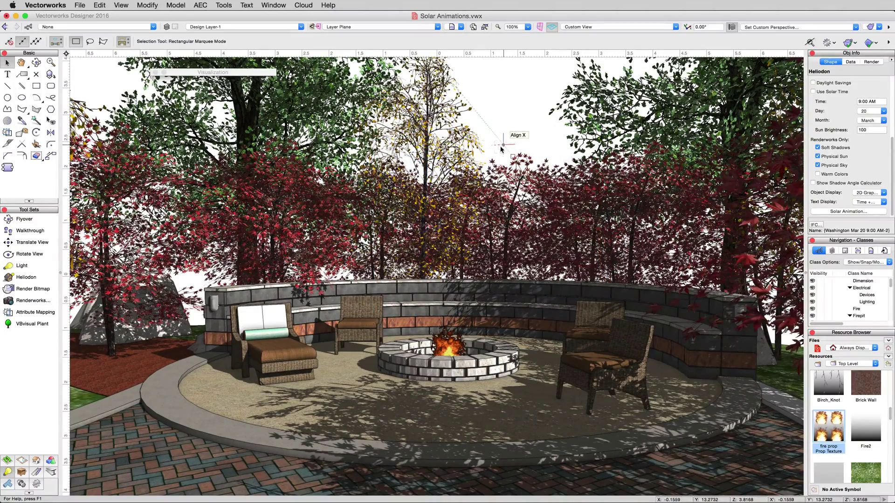
Re-render the patio scene in OpenGL from View > Rendering.
{"action": "left_click", "coordinate": [117, 6]}
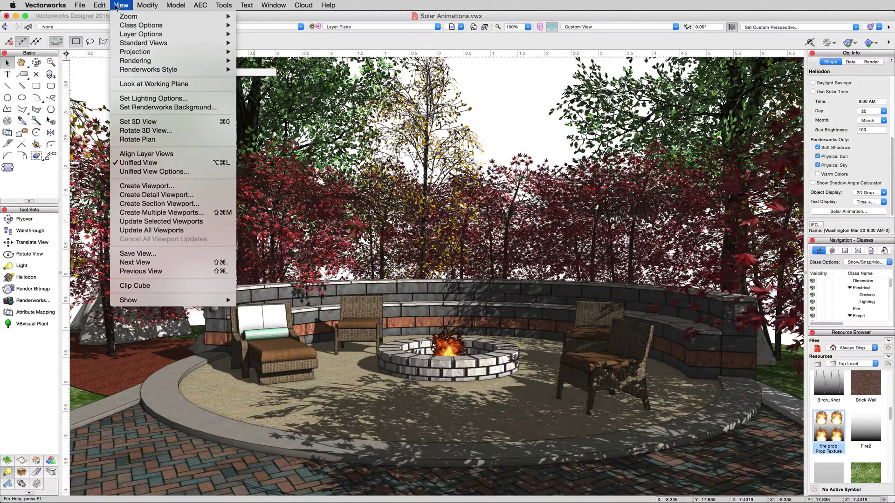
{"action": "mouse_move", "coordinate": [160, 62]}
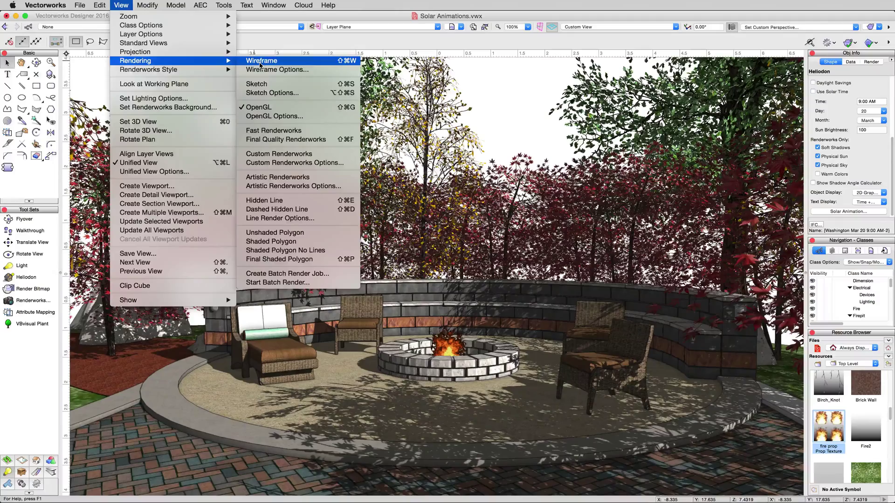
{"action": "key", "text": "Escape"}
{"action": "left_click", "coordinate": [122, 7]}
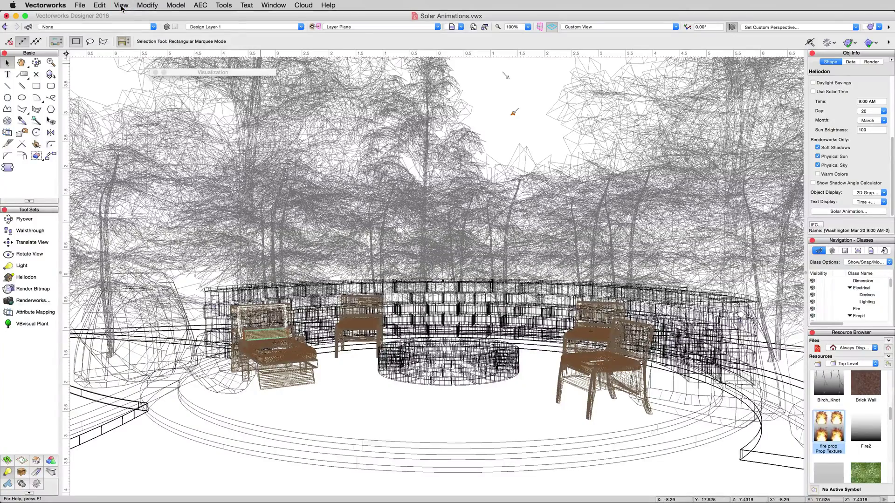
{"action": "left_click", "coordinate": [122, 5]}
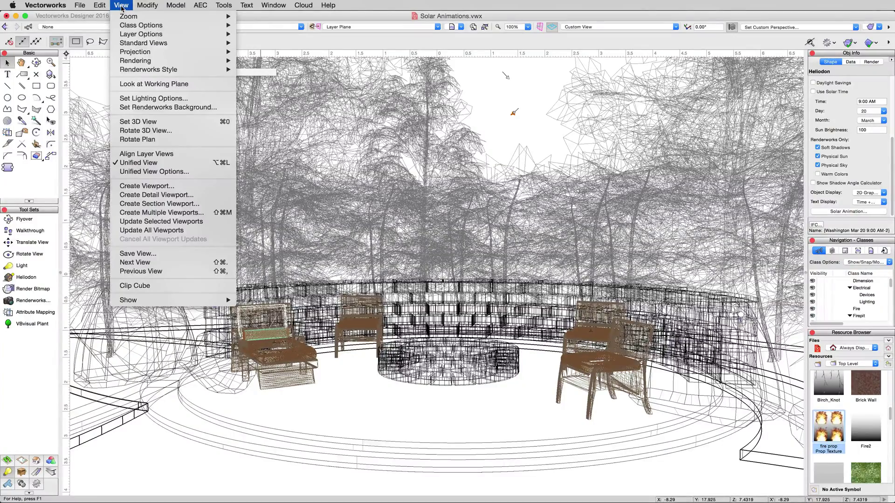
{"action": "mouse_move", "coordinate": [150, 61]}
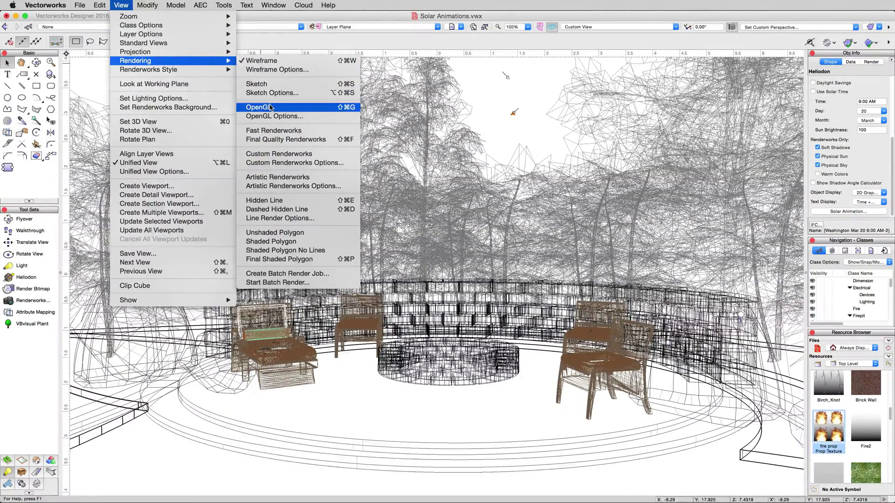
{"action": "left_click", "coordinate": [271, 107]}
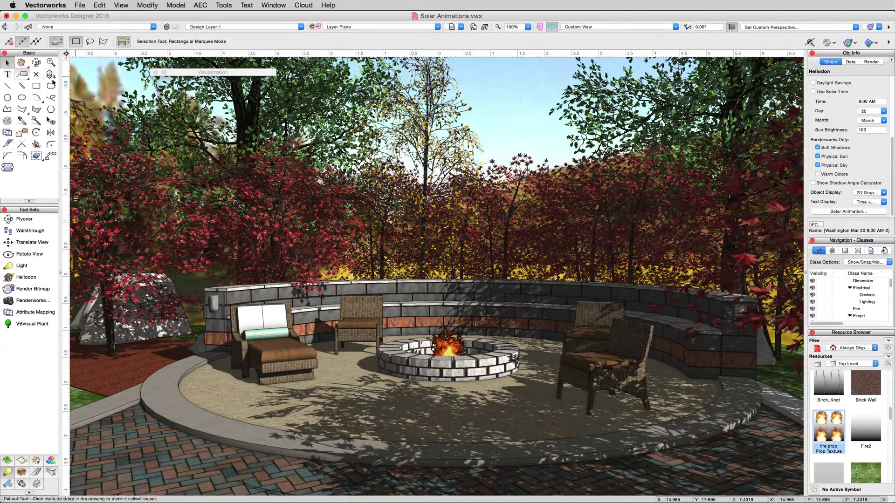
In the Heliodon's Solar Animation dialog, drag the Interactive Day slider to May 12.
{"action": "left_click", "coordinate": [836, 213]}
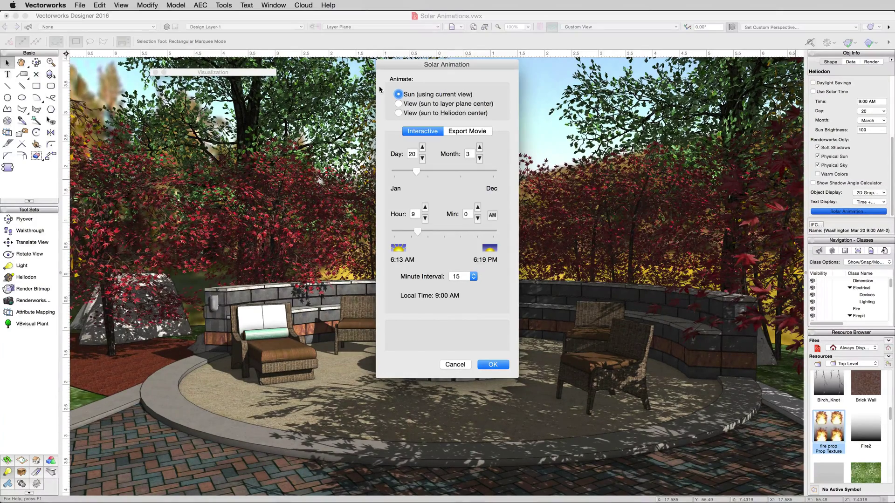
{"action": "mouse_move", "coordinate": [411, 97]}
{"action": "mouse_move", "coordinate": [430, 175]}
{"action": "mouse_move", "coordinate": [416, 171]}
{"action": "left_mouse_down"}
{"action": "mouse_move", "coordinate": [449, 172]}
{"action": "mouse_move", "coordinate": [430, 176]}
{"action": "left_mouse_up"}
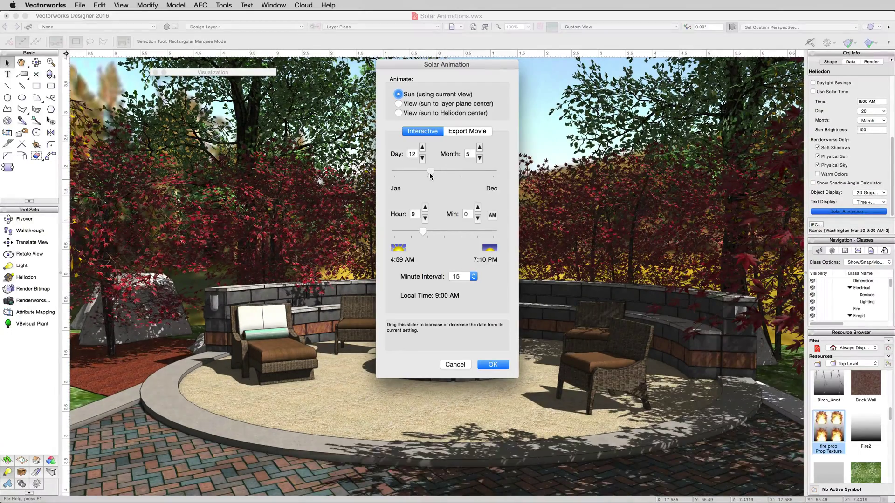
Set the movie to hide time and date captions, running Sunrise to Sunset at 15-minute intervals.
{"action": "left_click", "coordinate": [457, 132]}
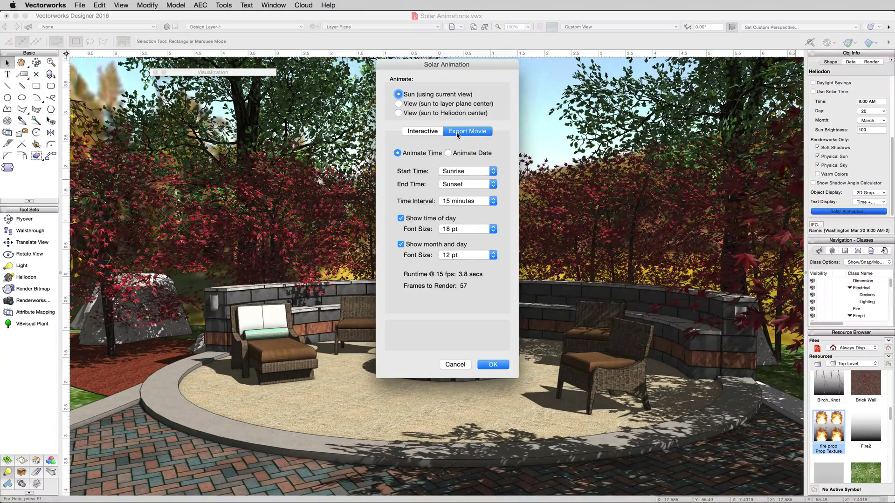
{"action": "left_click", "coordinate": [423, 220]}
{"action": "left_click", "coordinate": [417, 245]}
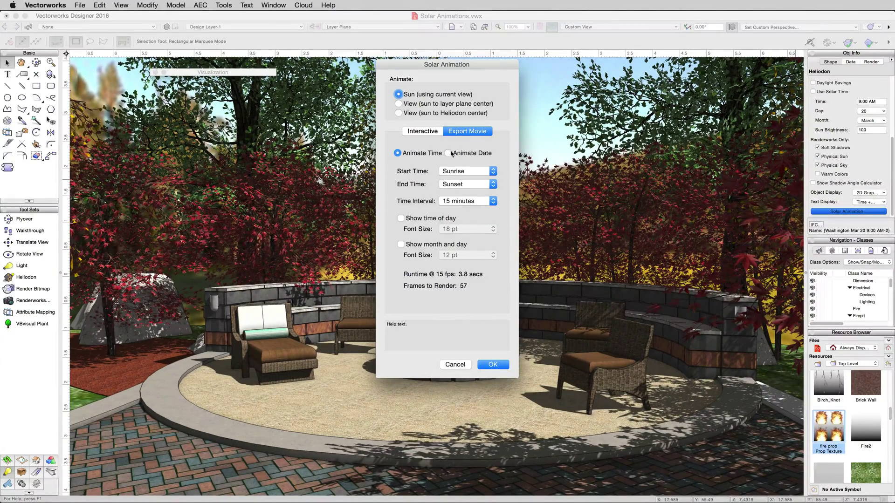
{"action": "left_click", "coordinate": [480, 174]}
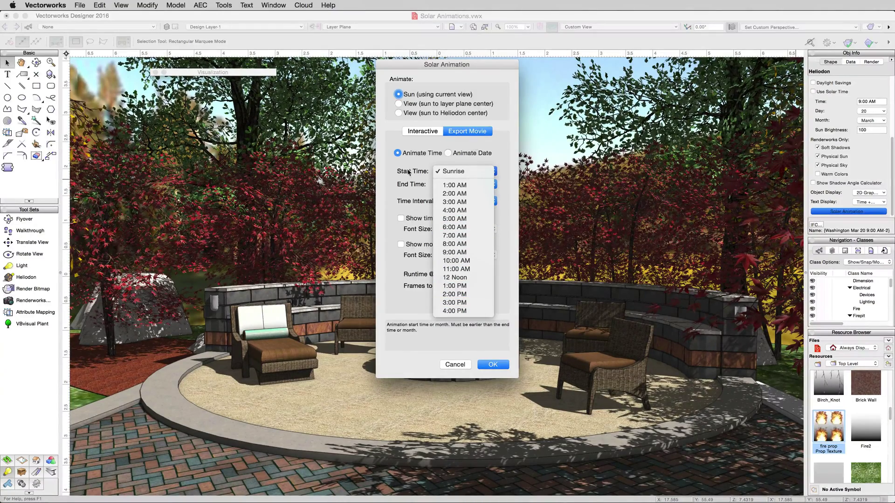
{"action": "left_click", "coordinate": [411, 174]}
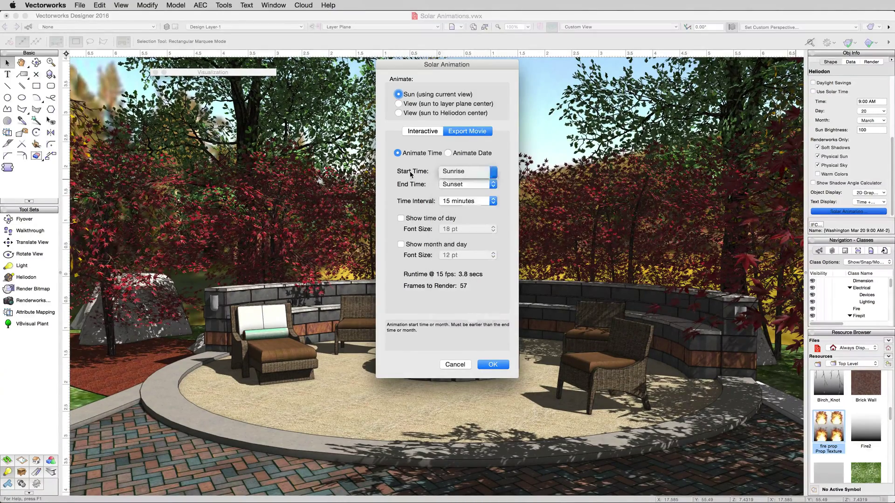
{"action": "left_click", "coordinate": [452, 203]}
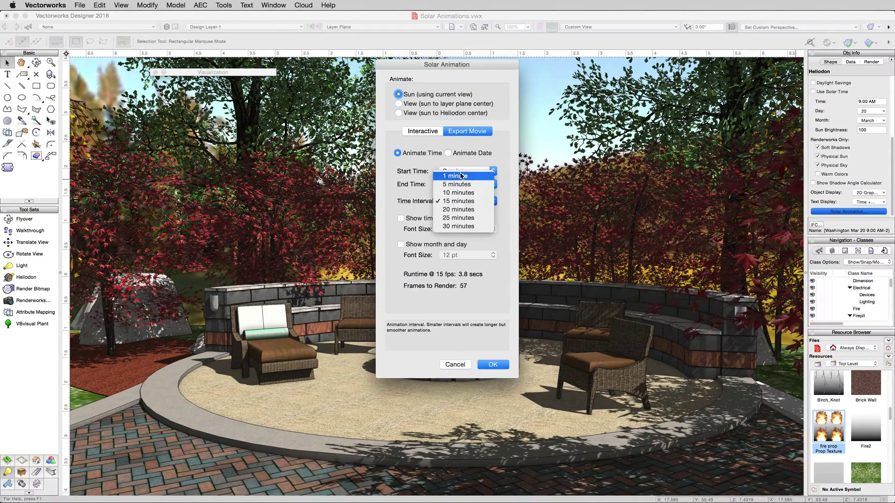
{"action": "left_click", "coordinate": [418, 205]}
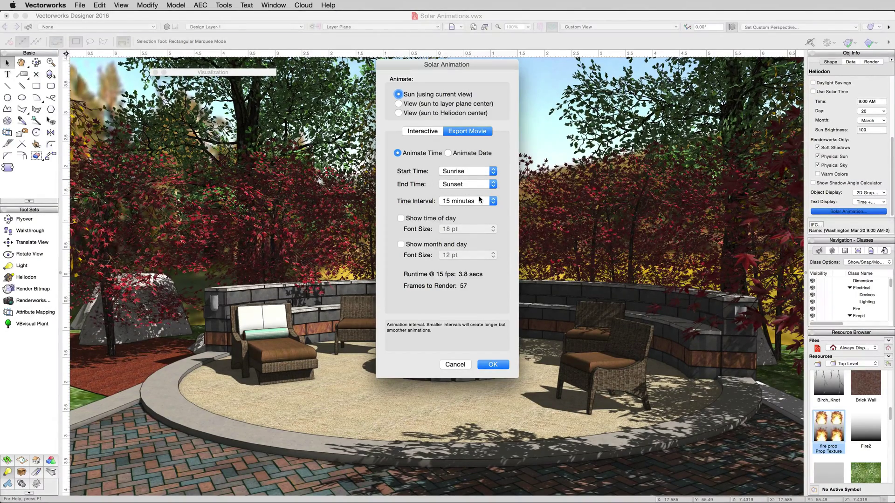
{"action": "left_click", "coordinate": [489, 365]}
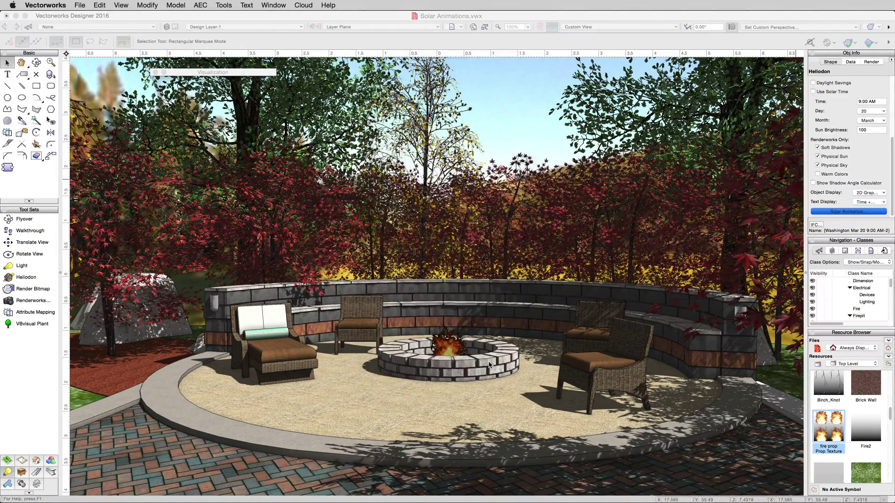
Set compression to Very High quality at 23.98 fps and save the movie to the Desktop.
{"action": "left_click", "coordinate": [437, 150]}
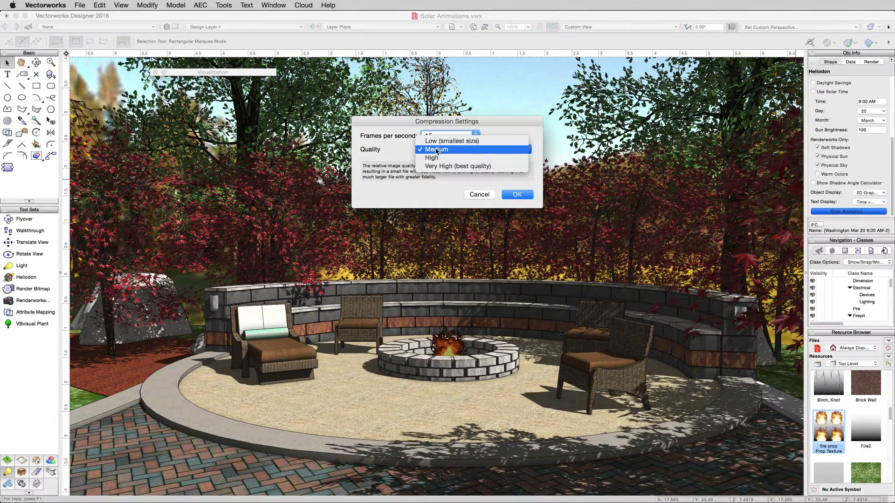
{"action": "left_click", "coordinate": [436, 167]}
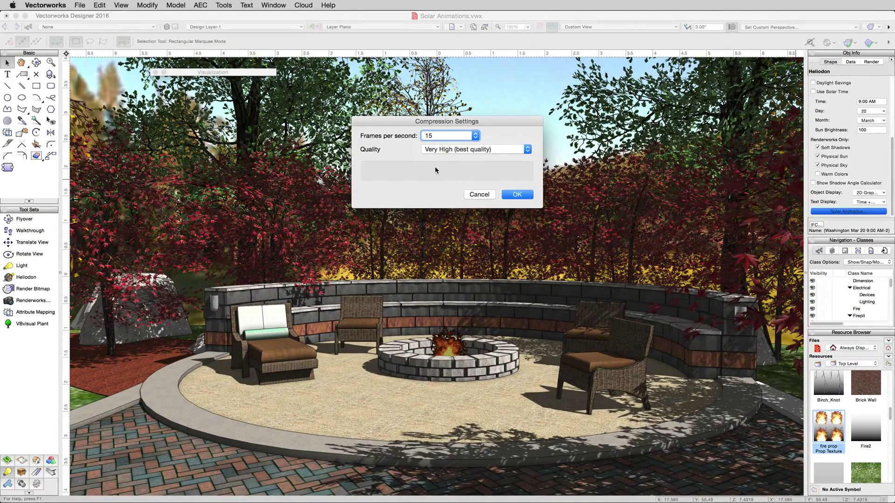
{"action": "mouse_move", "coordinate": [467, 152]}
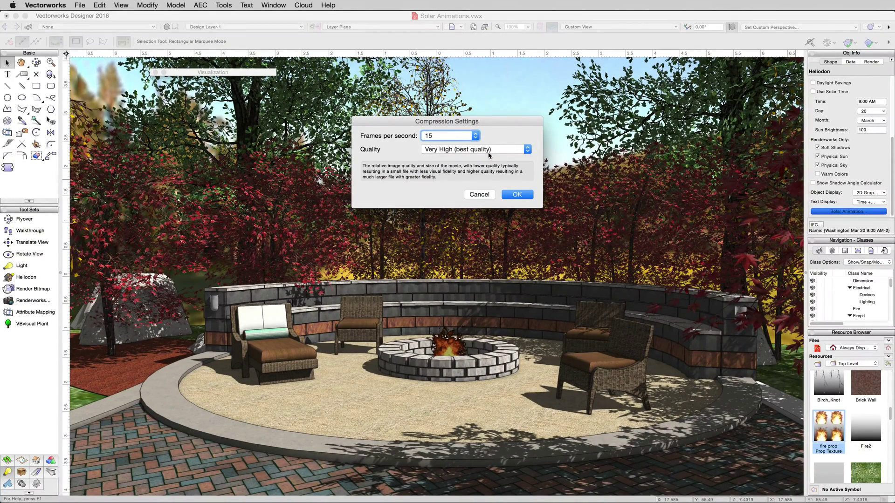
{"action": "left_click", "coordinate": [473, 136]}
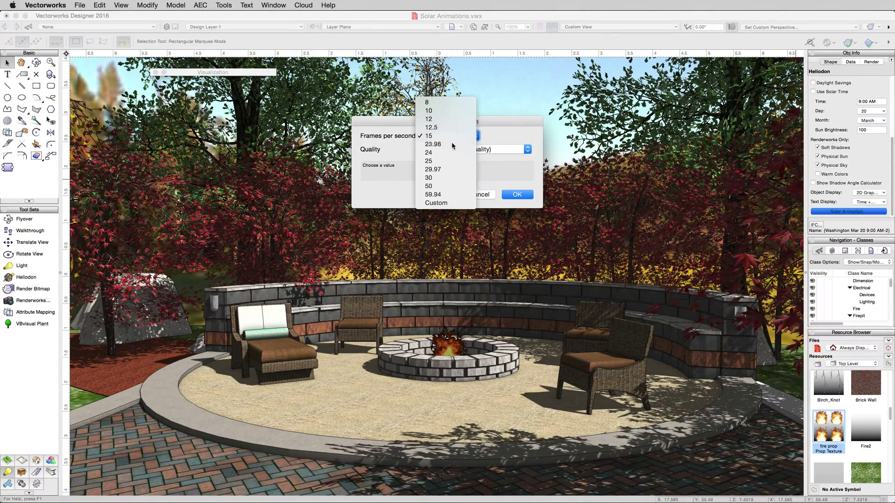
{"action": "left_click", "coordinate": [452, 145]}
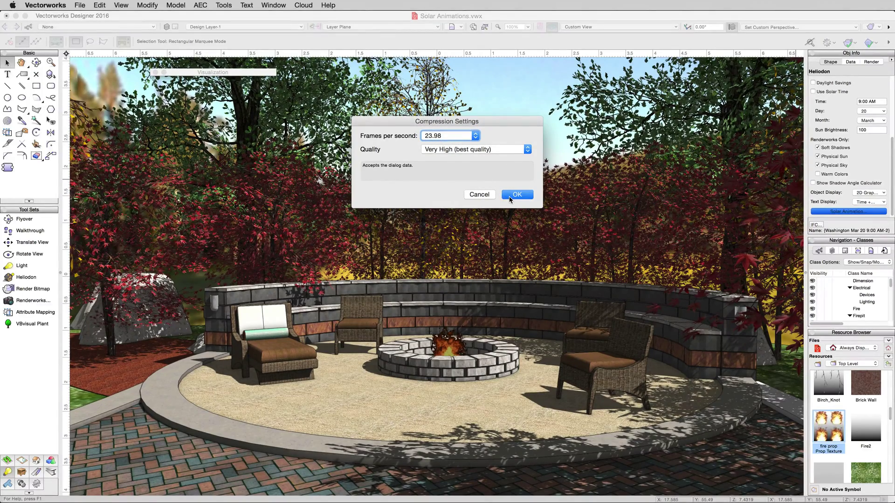
{"action": "left_click", "coordinate": [516, 195]}
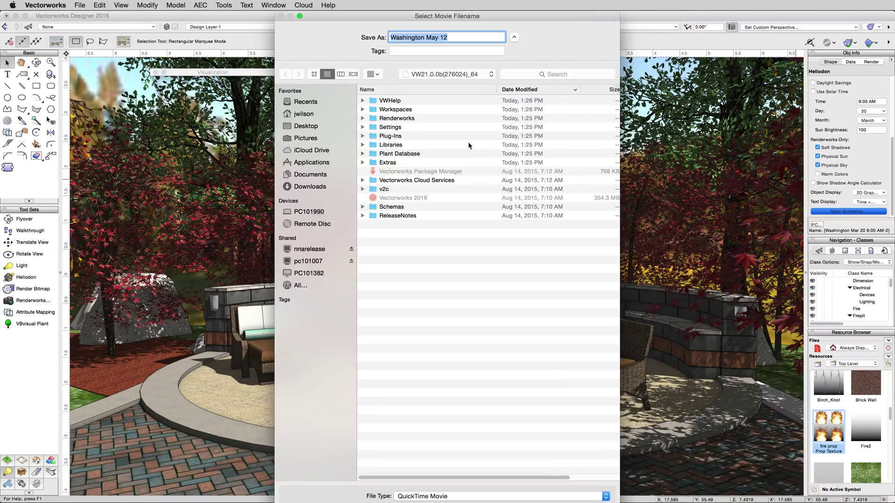
{"action": "left_click", "coordinate": [314, 127]}
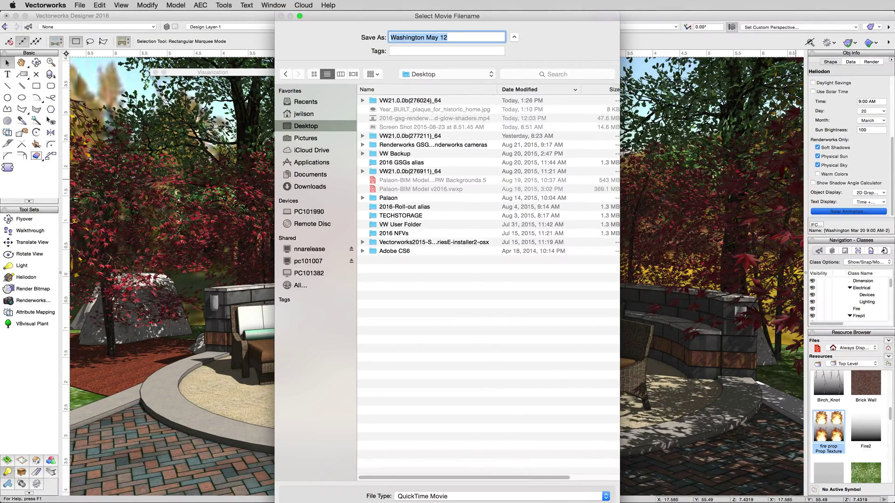
Confirm the movie file name to begin exporting the 57-frame solar animation.
{"action": "key", "text": "Return"}
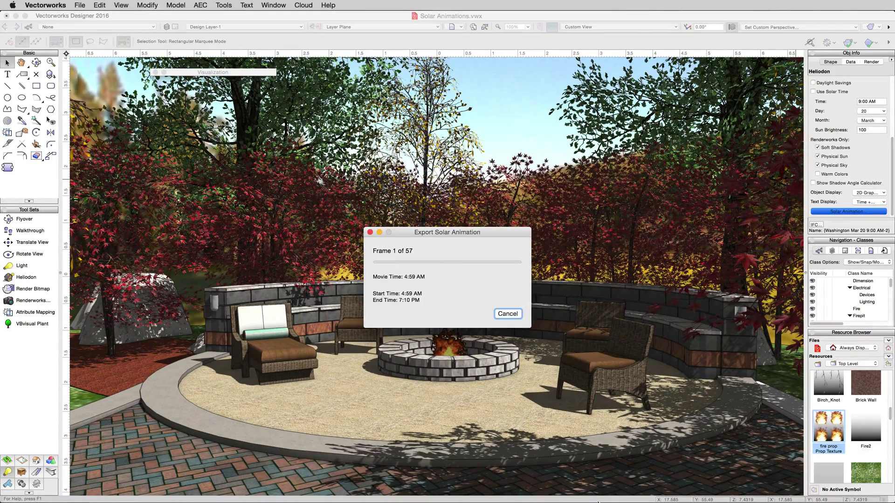